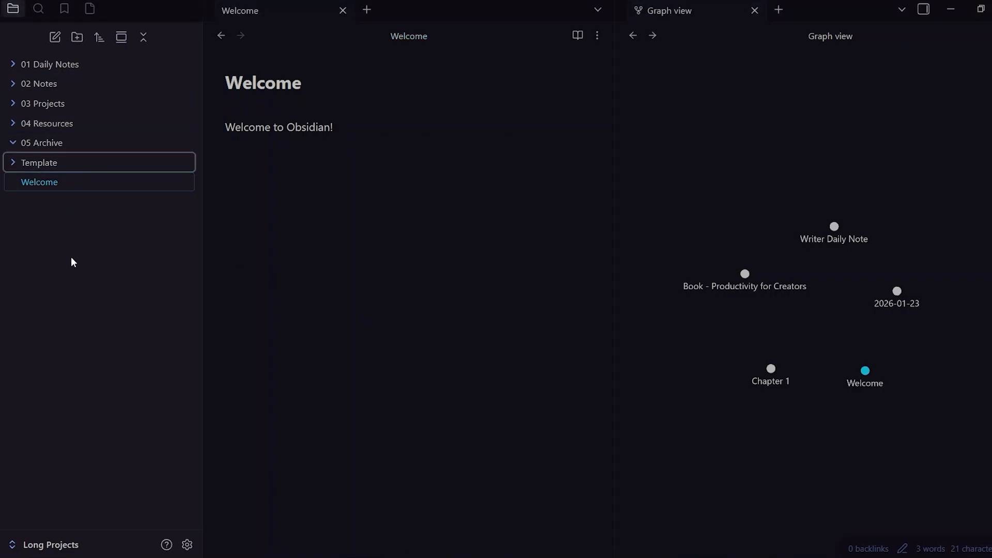
# - Collapse the 05 Archive folder in the file list
pyautogui.press('Down')
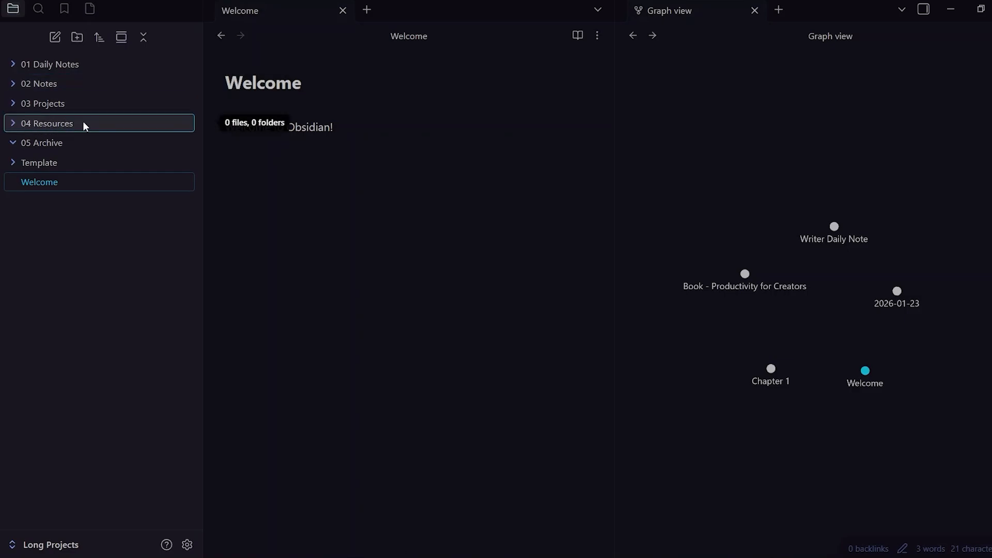
pyautogui.click(54, 147)
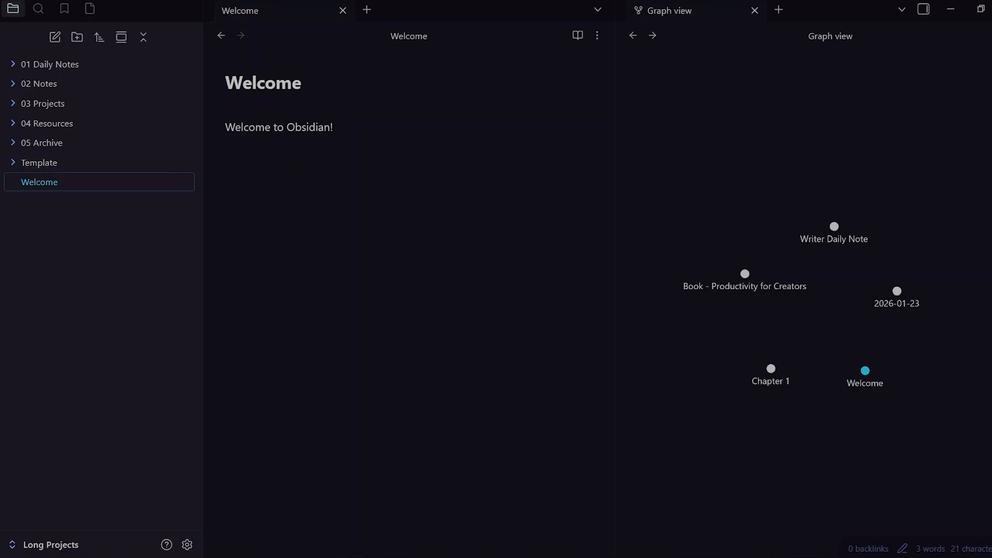
# - Open today's daily note and enter four lines, each holding a single dash
pyautogui.moveTo(12, 129)
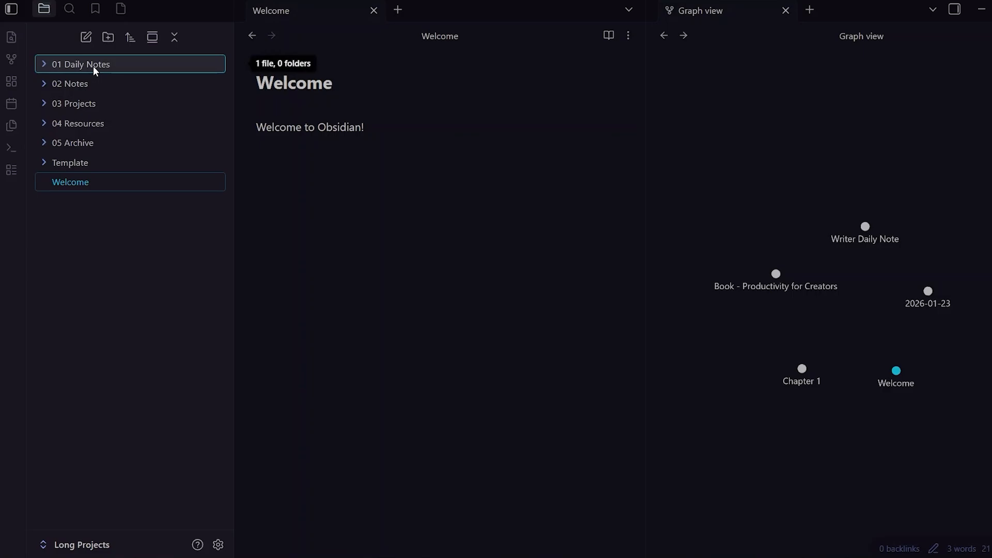
pyautogui.click(11, 109)
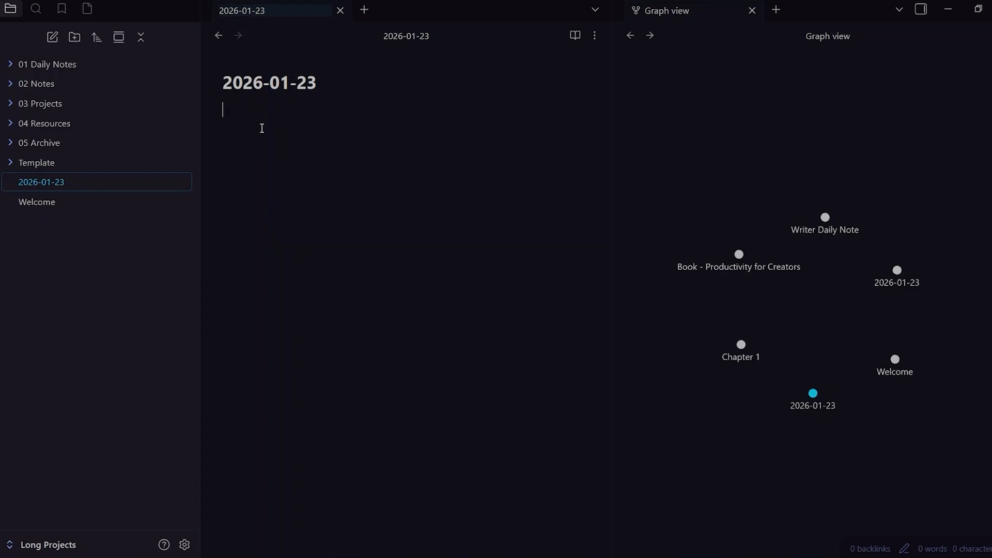
pyautogui.write('-')
pyautogui.press('Return')
pyautogui.write('- -')
pyautogui.press('Return')
pyautogui.write('-')
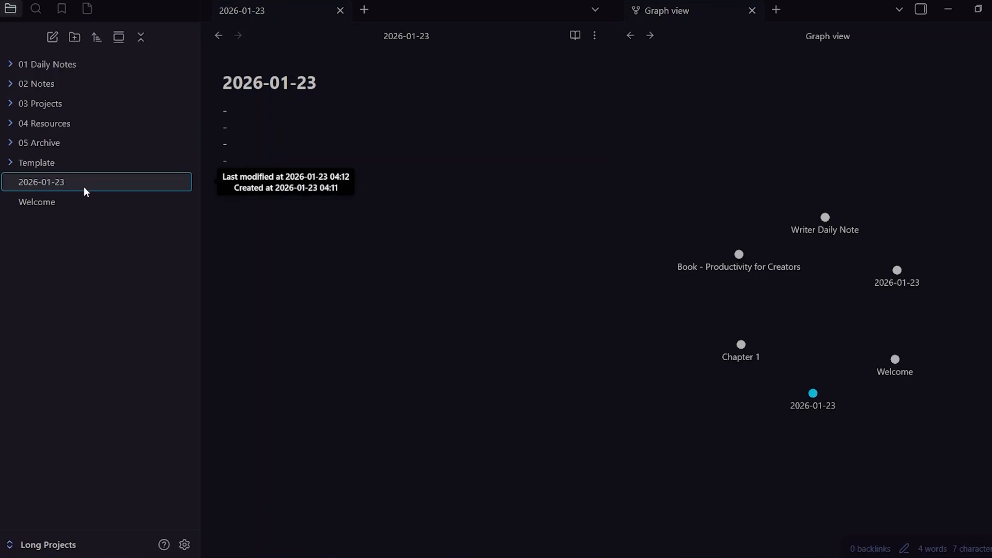
# - Move the new daily note into 01 Daily Notes, and view both notes in that folder, ending on 2026-01-23 1
pyautogui.moveTo(85, 187); pyautogui.dragTo(84, 68)
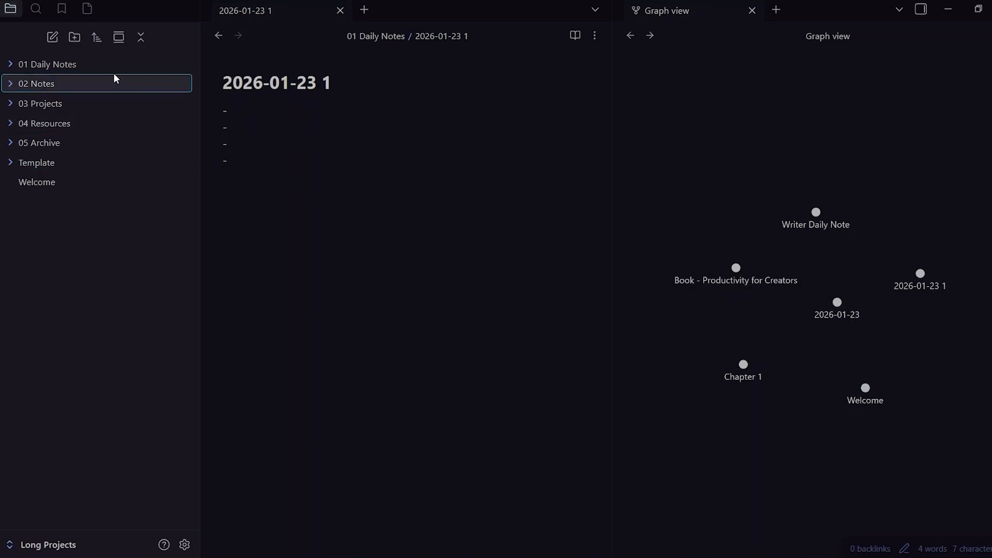
pyautogui.click(88, 65)
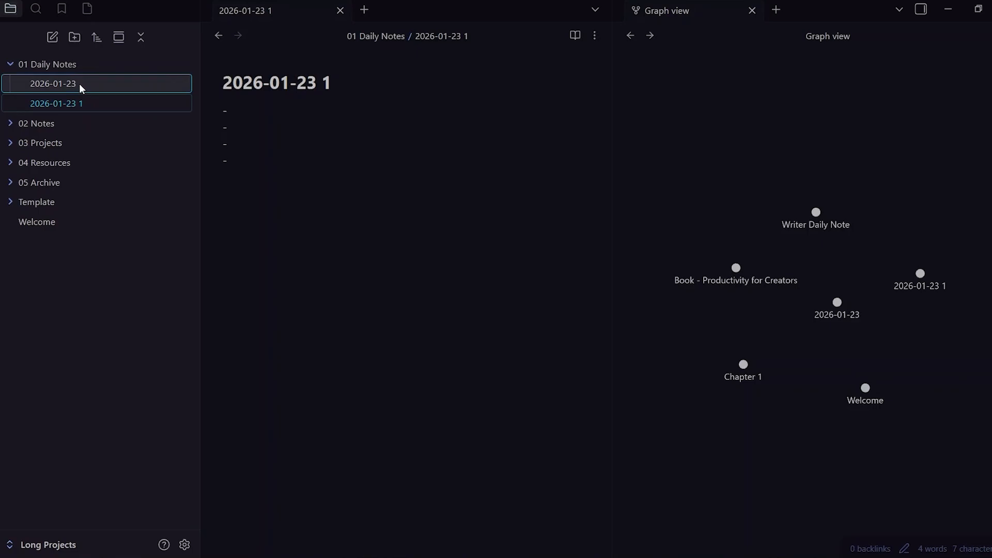
pyautogui.click(79, 84)
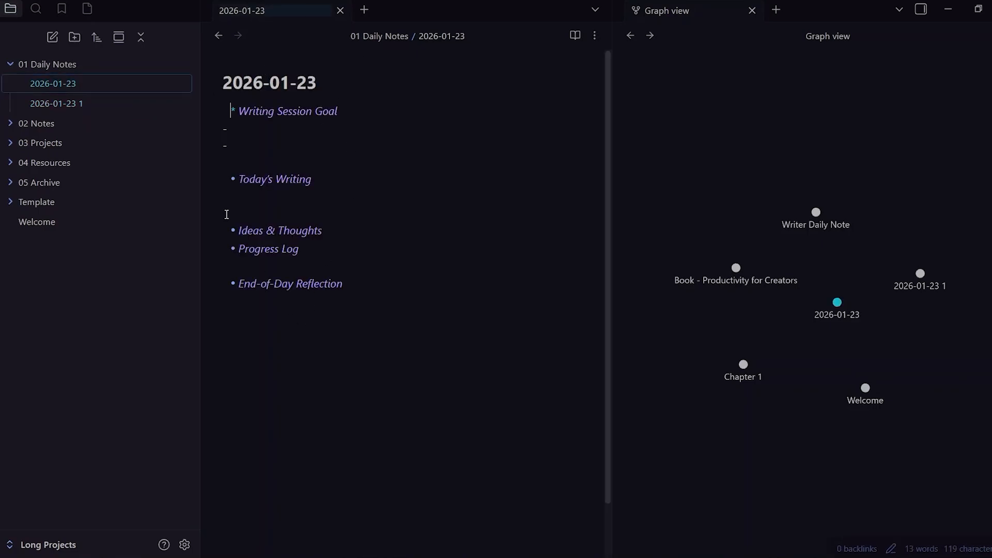
pyautogui.click(115, 103)
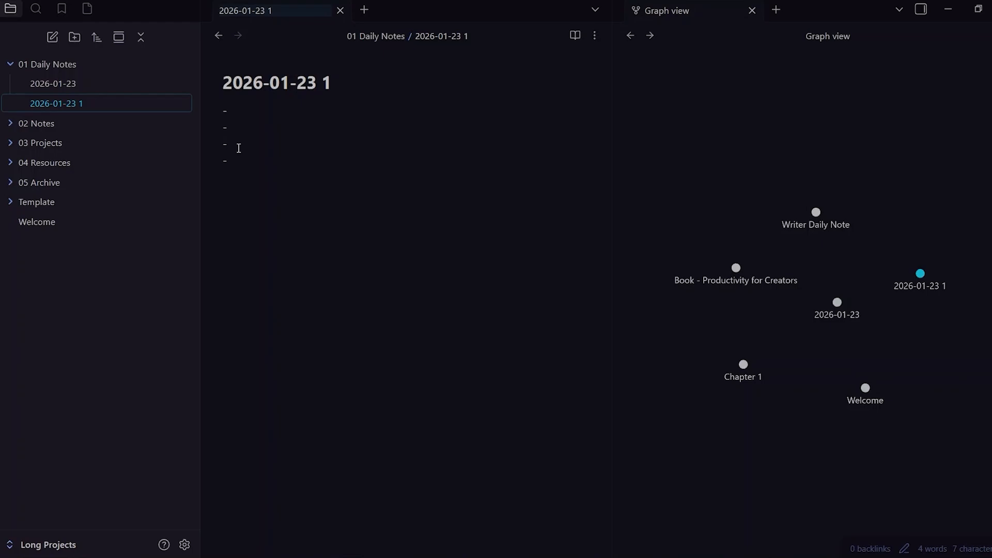
pyautogui.press('Down')
pyautogui.rightClick(124, 102)
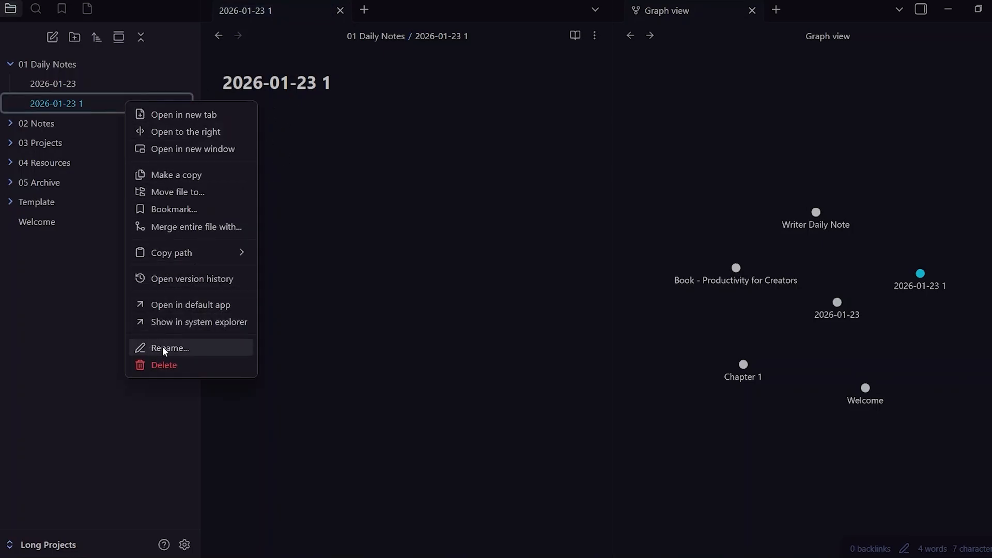
pyautogui.click(96, 329)
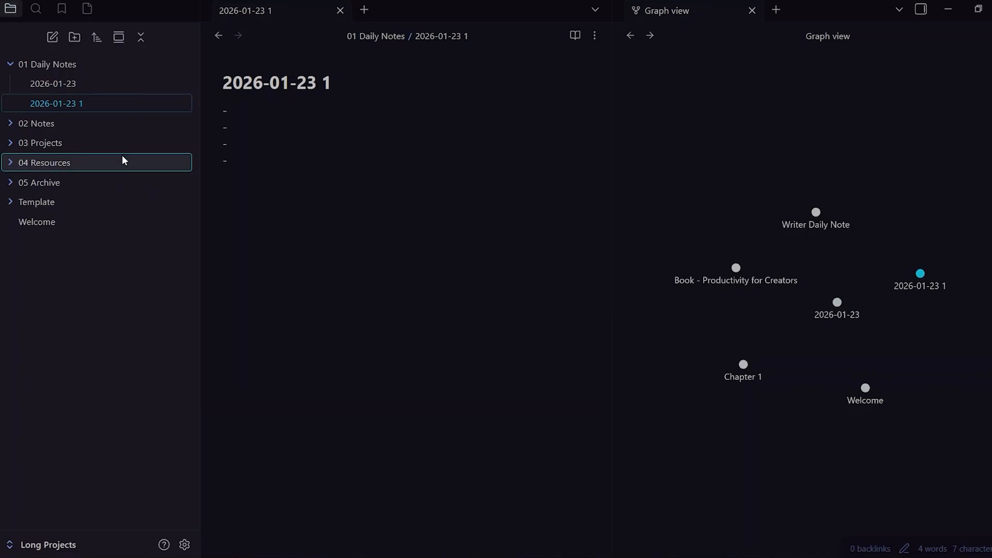
# - Move the note 2026-01-23 1 into the 02 Notes folder and collapse the 02 Notes and 01 Daily Notes folders
pyautogui.moveTo(108, 106); pyautogui.dragTo(83, 130)
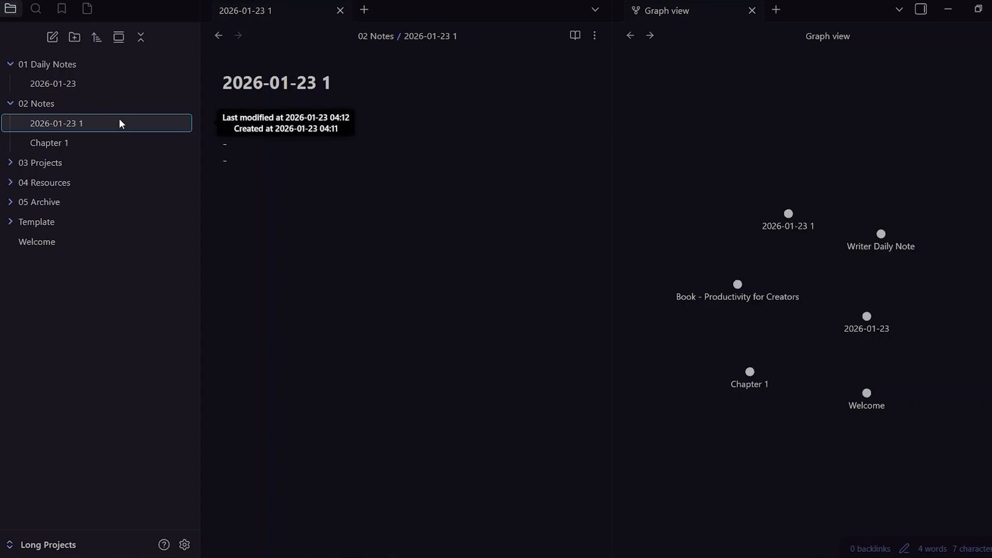
pyautogui.click(66, 108)
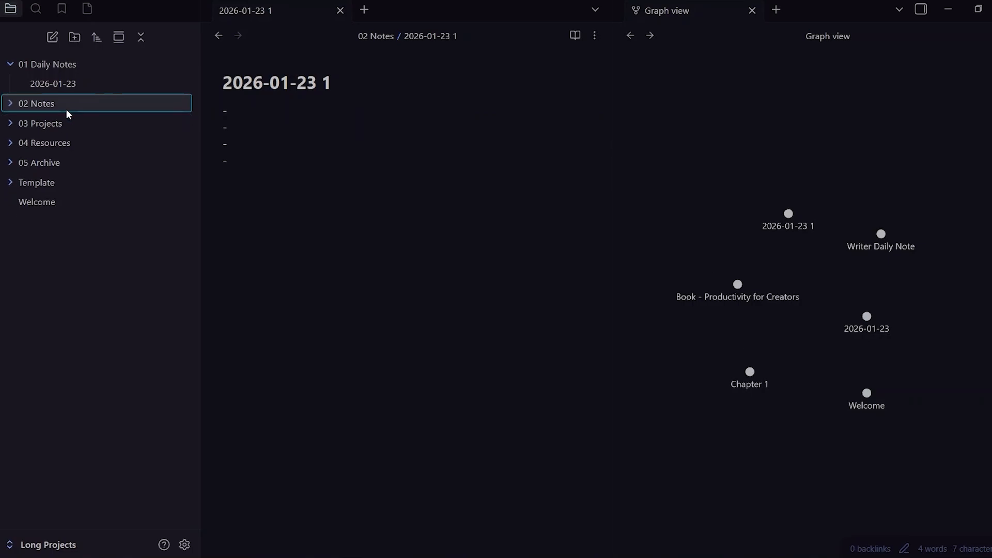
pyautogui.click(48, 56)
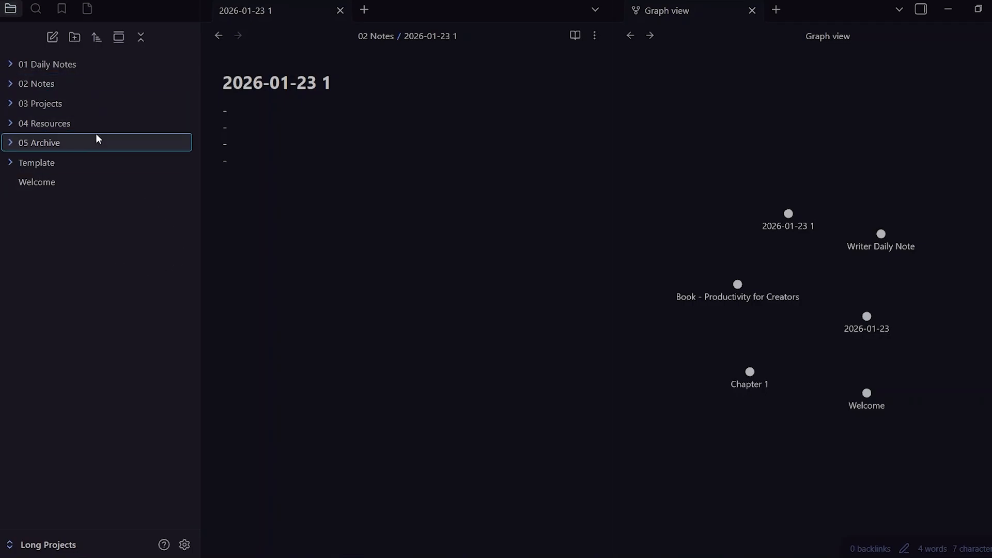
# - Insert an internal link to the note 2026-01-23 below the dashes in the note 2026-01-23 1
pyautogui.moveTo(98, 138)
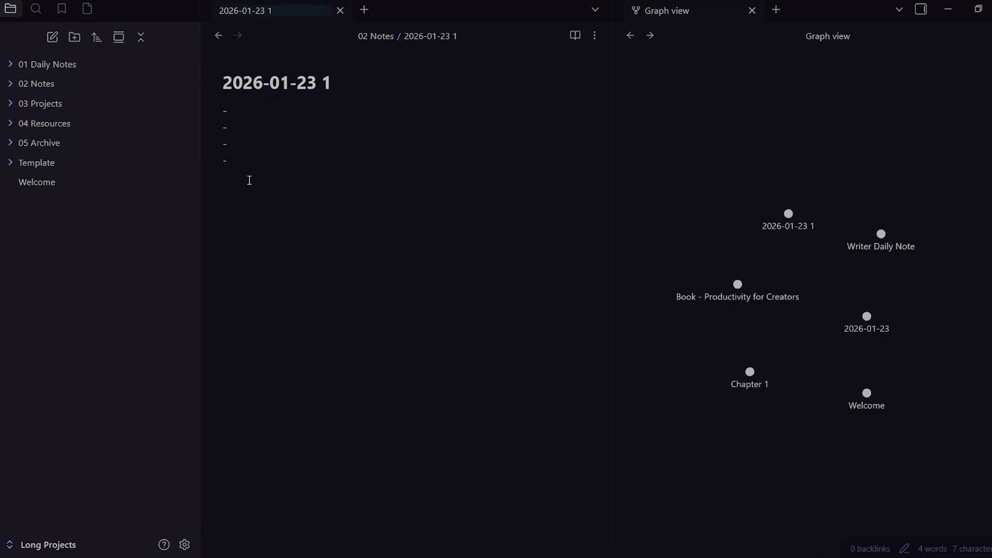
pyautogui.write('[[')
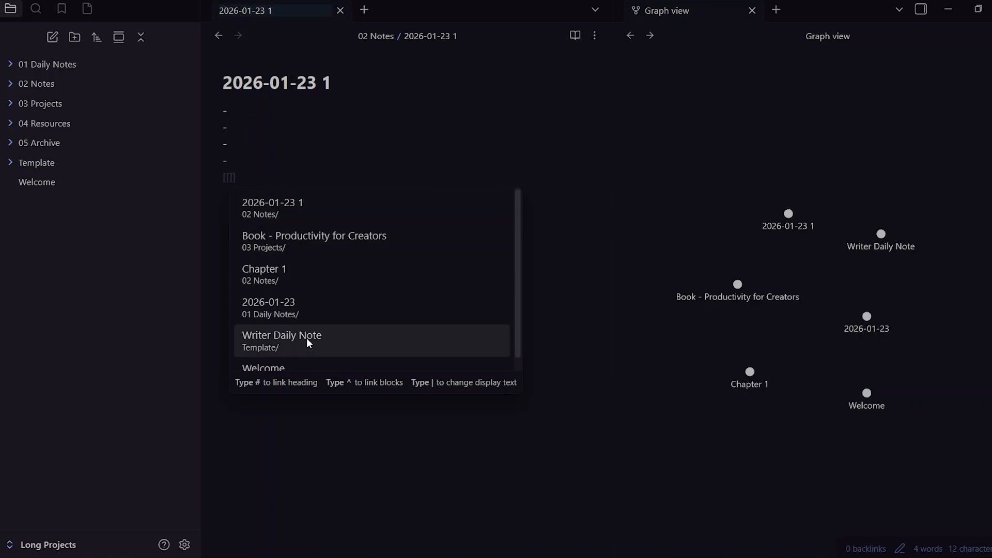
pyautogui.click(304, 307)
pyautogui.press('Return')
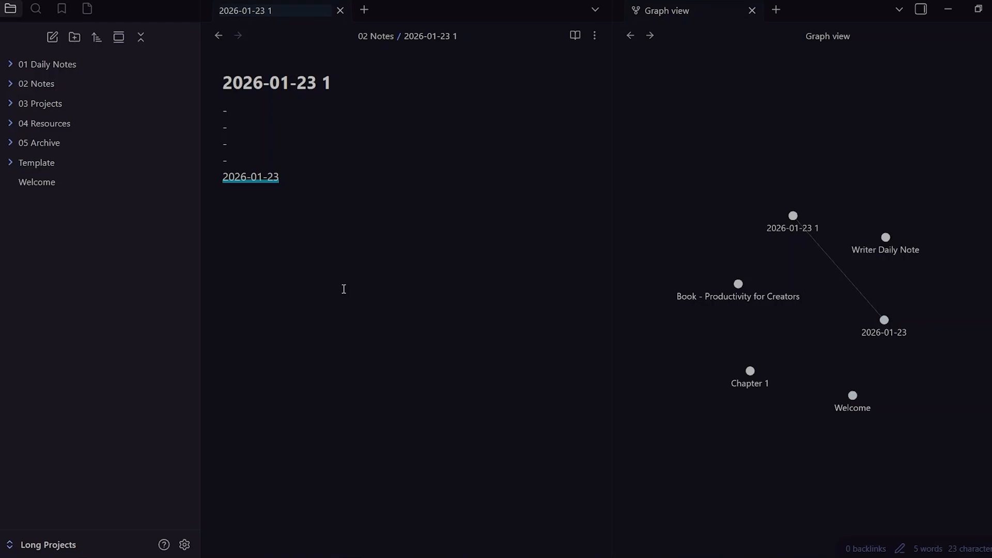
# - Open the Welcome note and try to paste the clipboard contents into its body
pyautogui.click(37, 182)
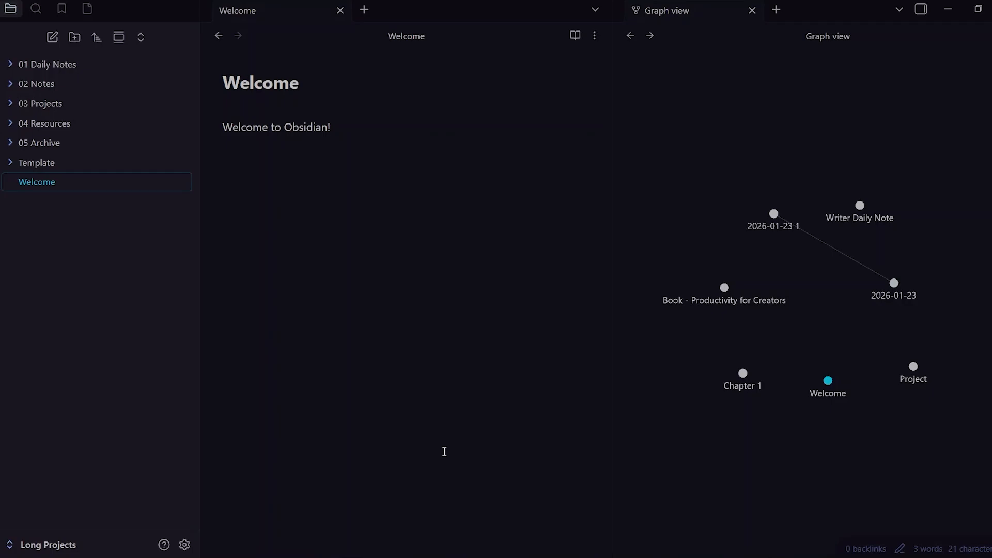
pyautogui.click(302, 241)
pyautogui.write('simple flexible minimal')
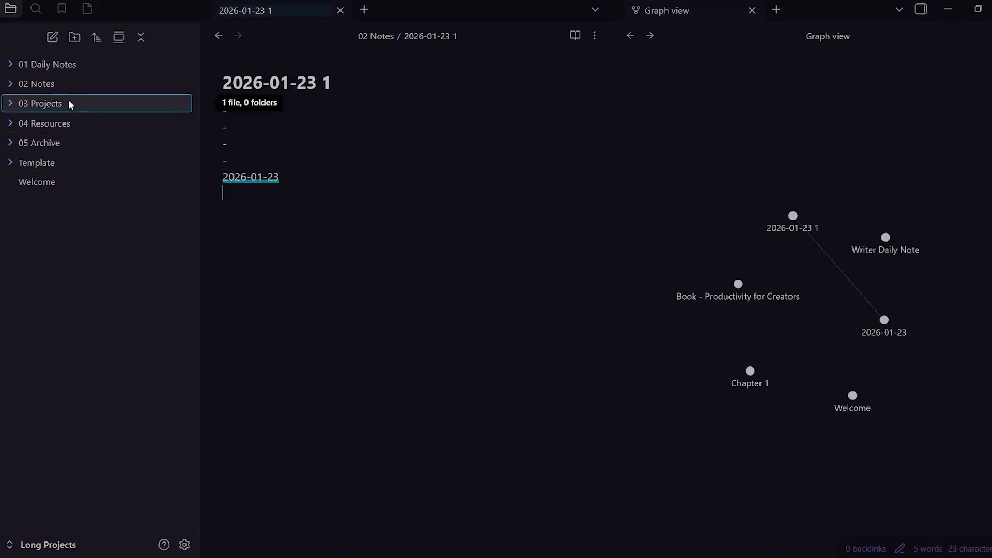
# - Create a new note titled Project and insert empty link brackets [[]] in its body
pyautogui.click(53, 37)
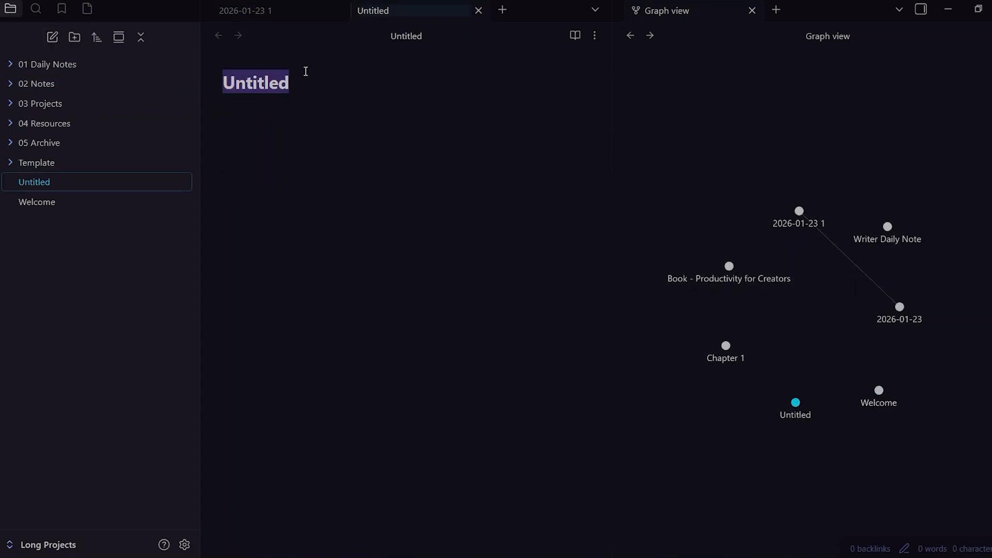
pyautogui.press('BackSpace')
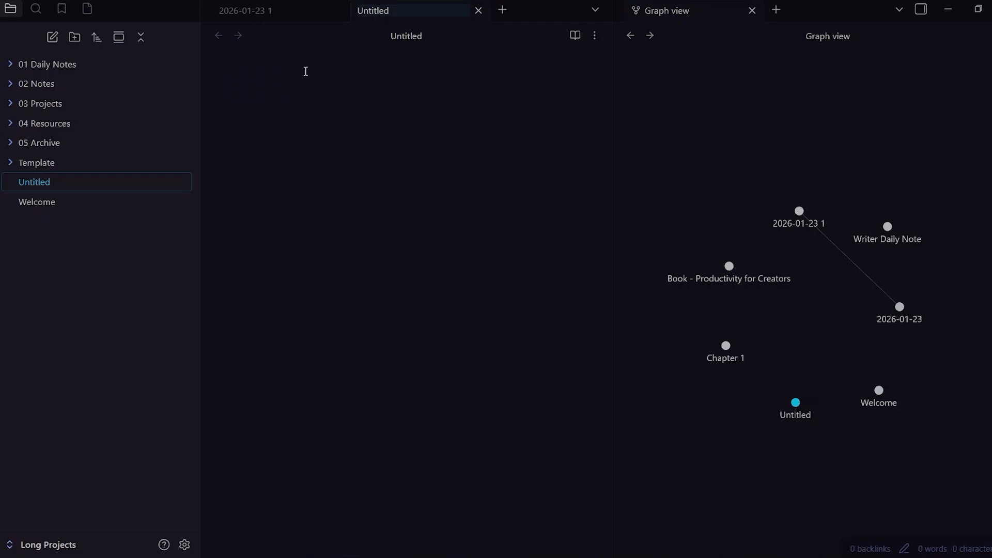
pyautogui.write('Project')
pyautogui.press('Return')
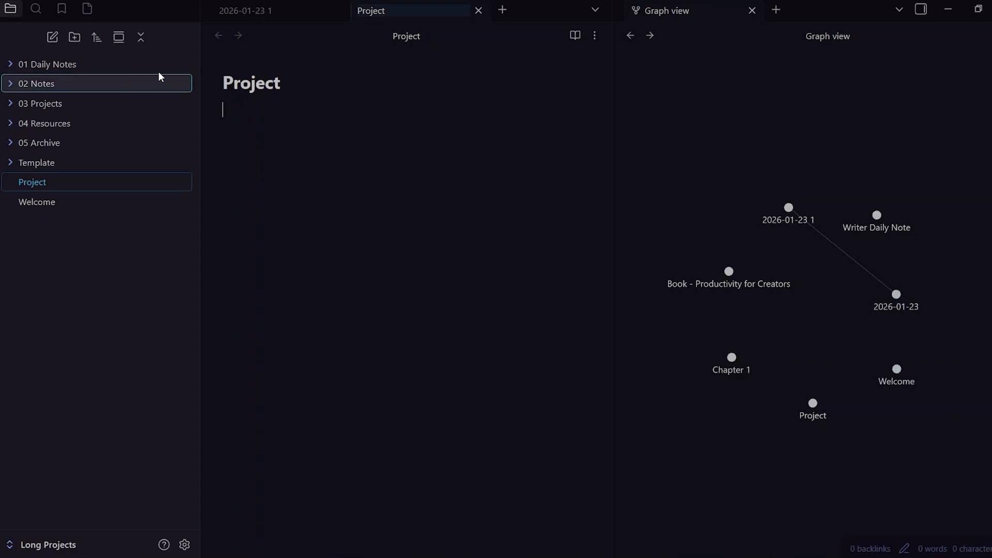
pyautogui.write('[[')
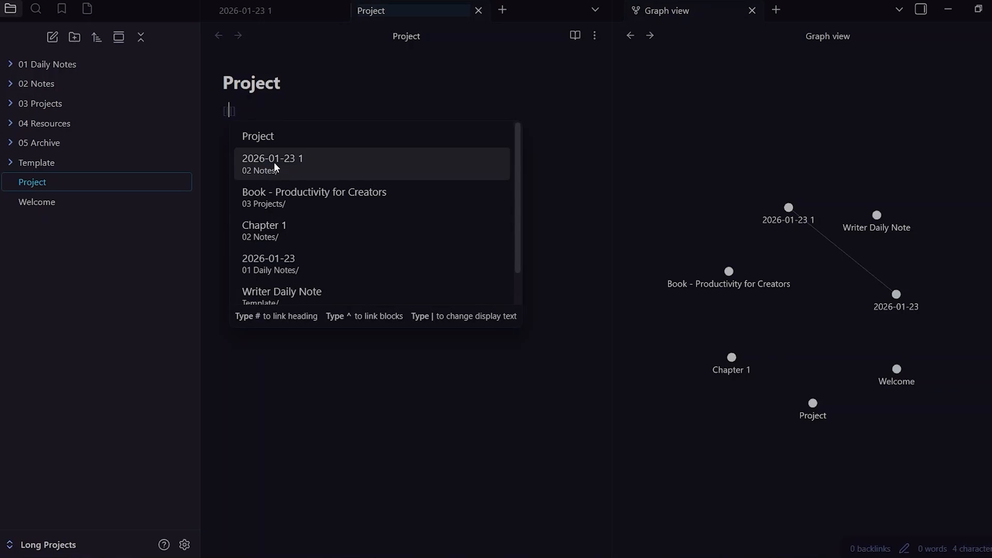
pyautogui.click(292, 104)
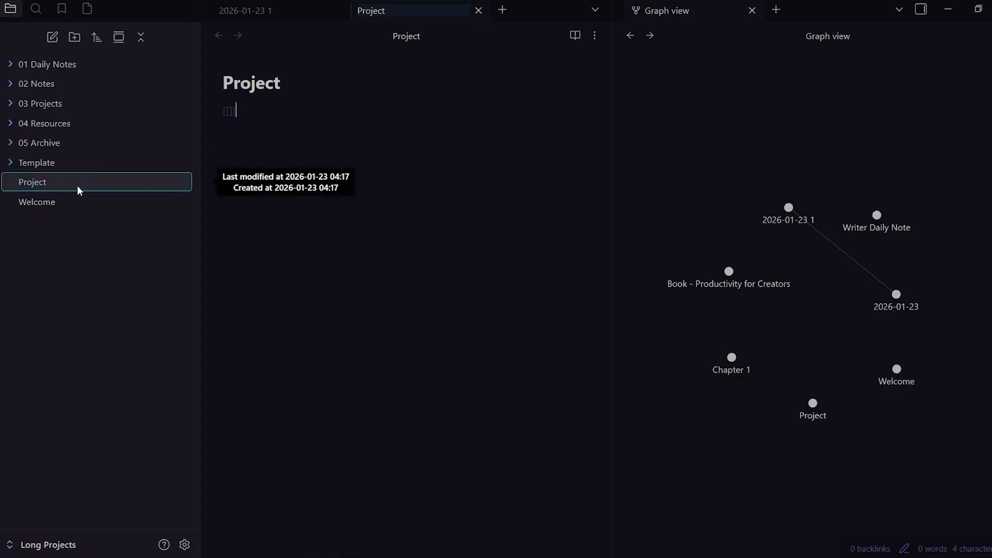
# - Move the Project note into the 03 Projects folder and from there into 05 Archive, expanding each folder
pyautogui.moveTo(78, 187); pyautogui.dragTo(80, 104)
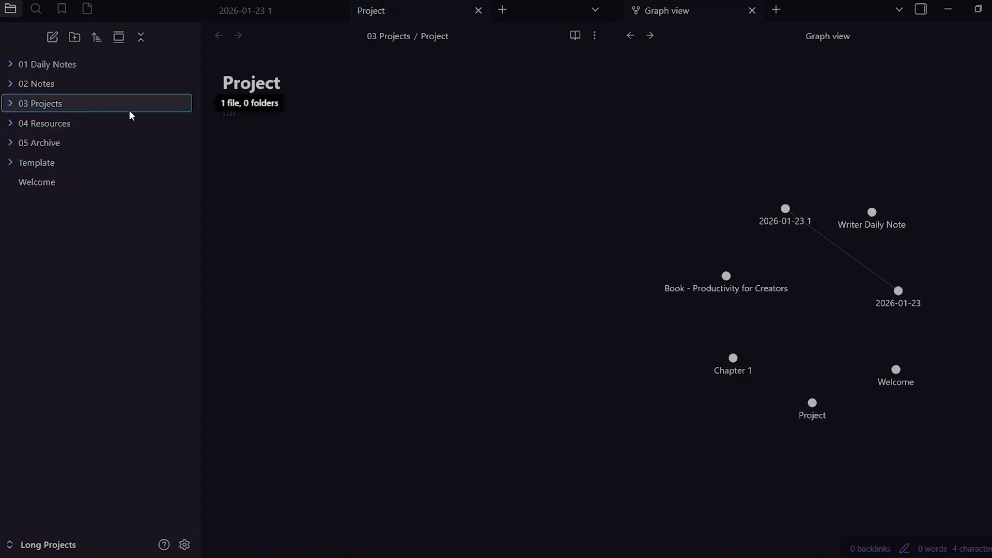
pyautogui.click(84, 101)
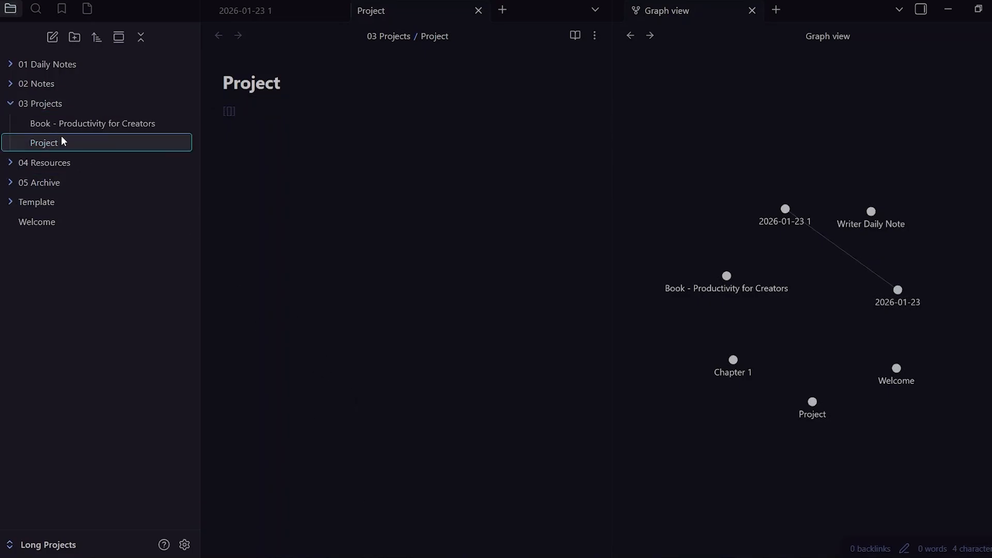
pyautogui.moveTo(62, 140); pyautogui.dragTo(56, 177)
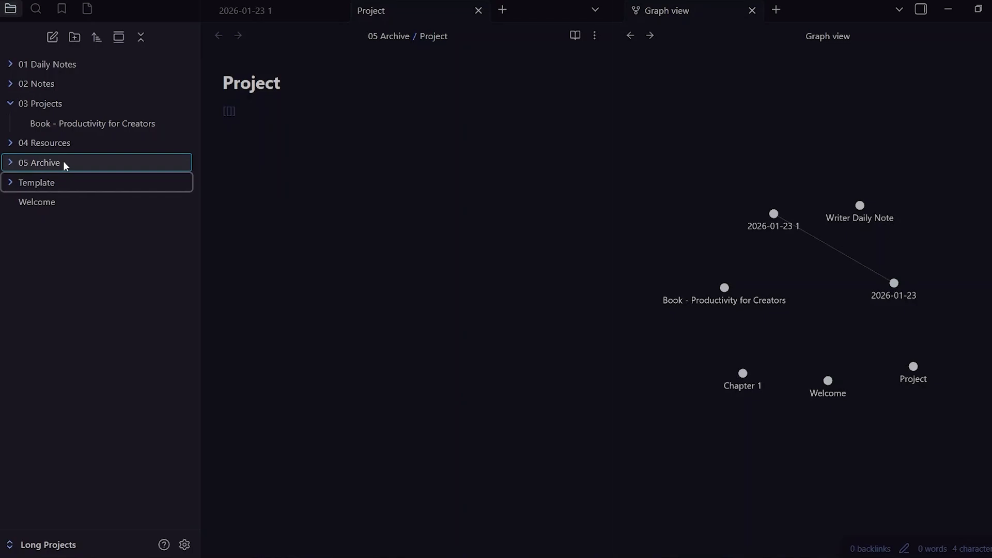
pyautogui.click(64, 162)
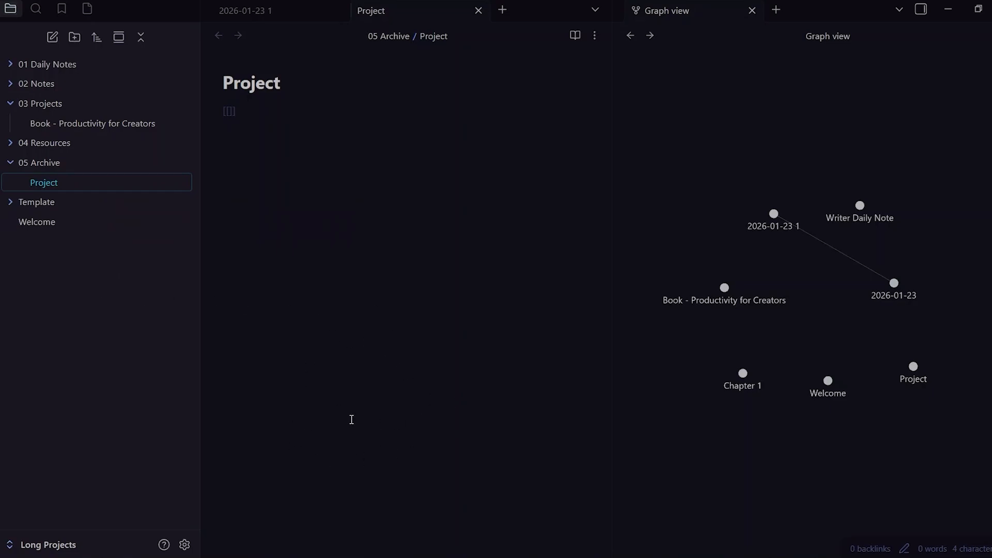
# - Collapse the 05 Archive folder and all remaining open folders in the file list
pyautogui.click(78, 164)
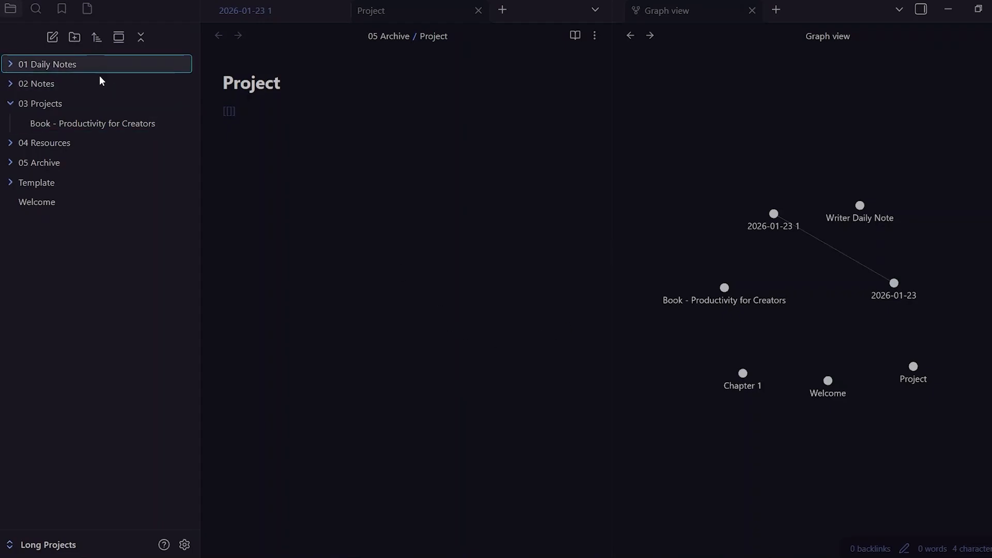
pyautogui.click(140, 37)
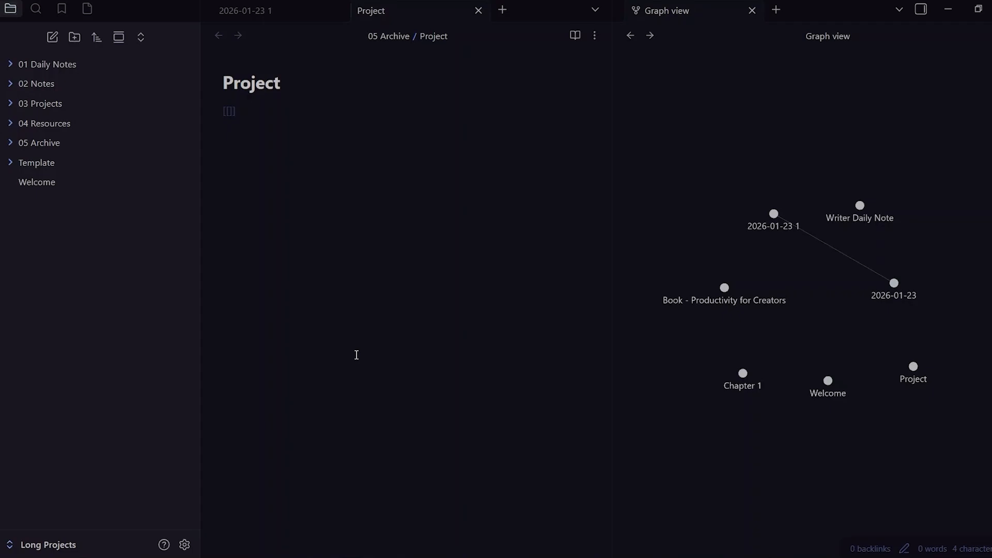
pyautogui.hotkey('alt', 'Tab')
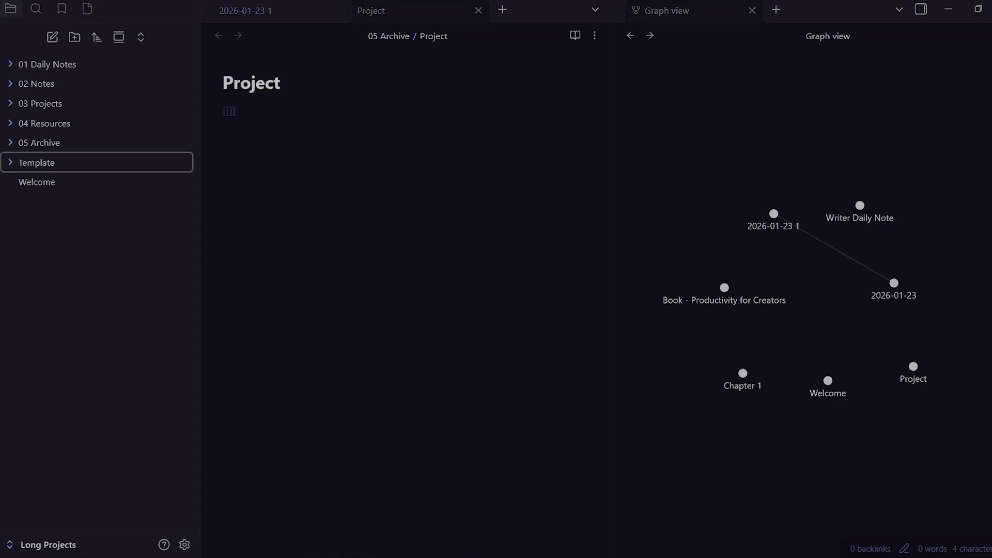